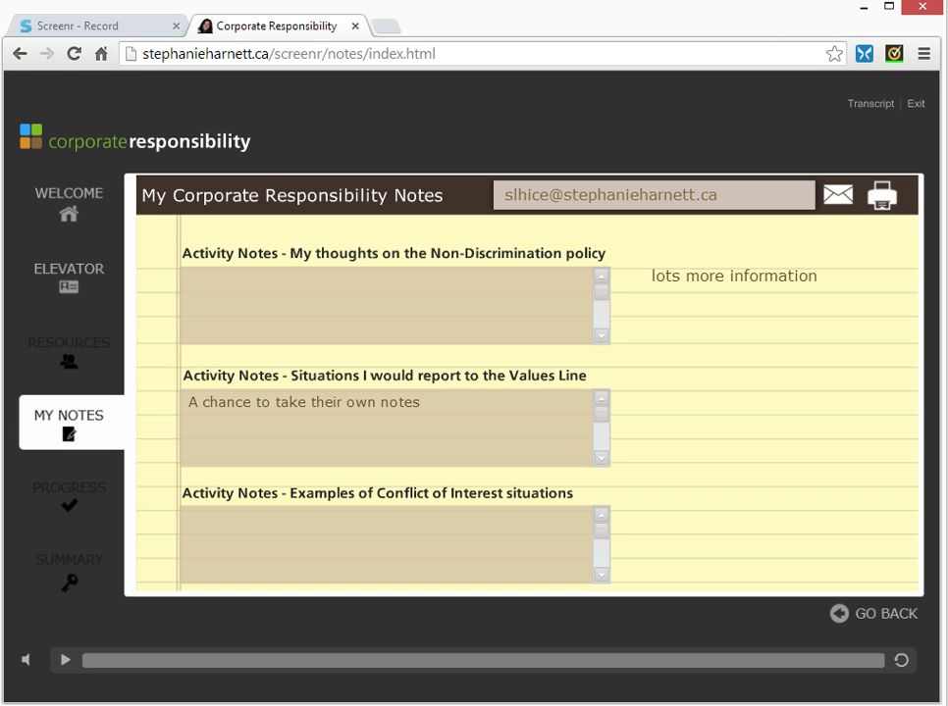
# Step: Return to the Storyline project and display the Story View map of scenes and slides
pyautogui.hotkey('alt', 'Tab')
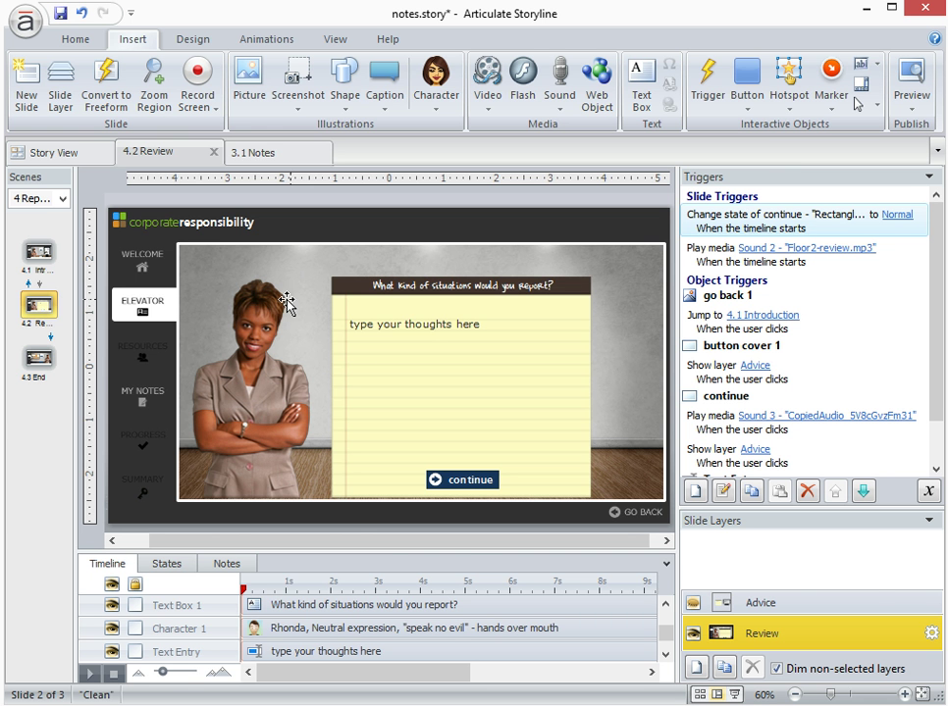
pyautogui.click(61, 155)
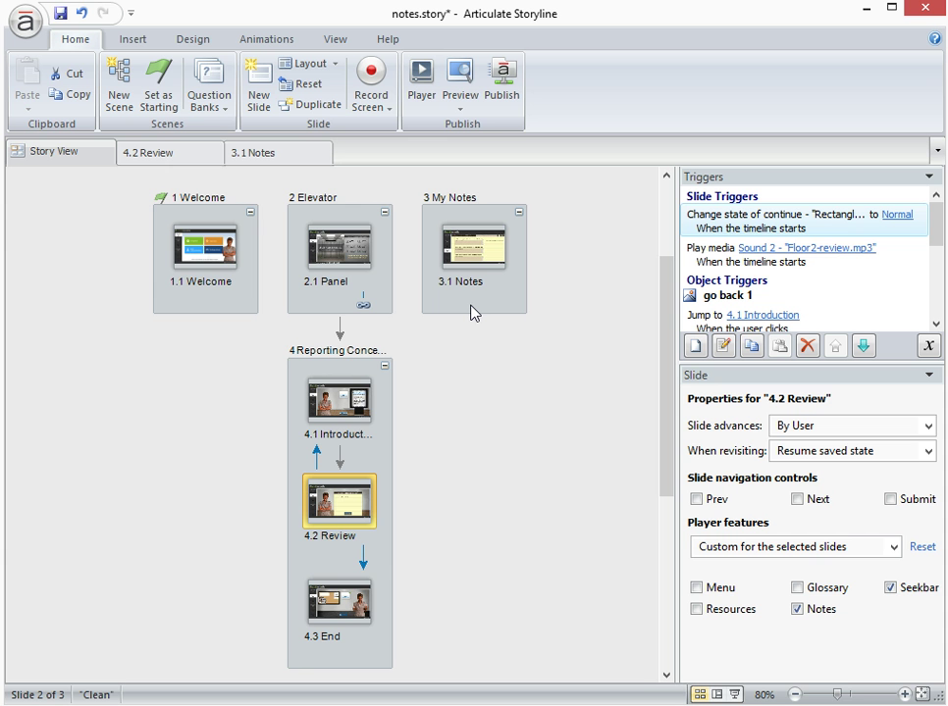
# Step: Open slide 4.2 Review and select its text entry to check the Set Thoughts2 trigger
pyautogui.doubleClick(357, 511)
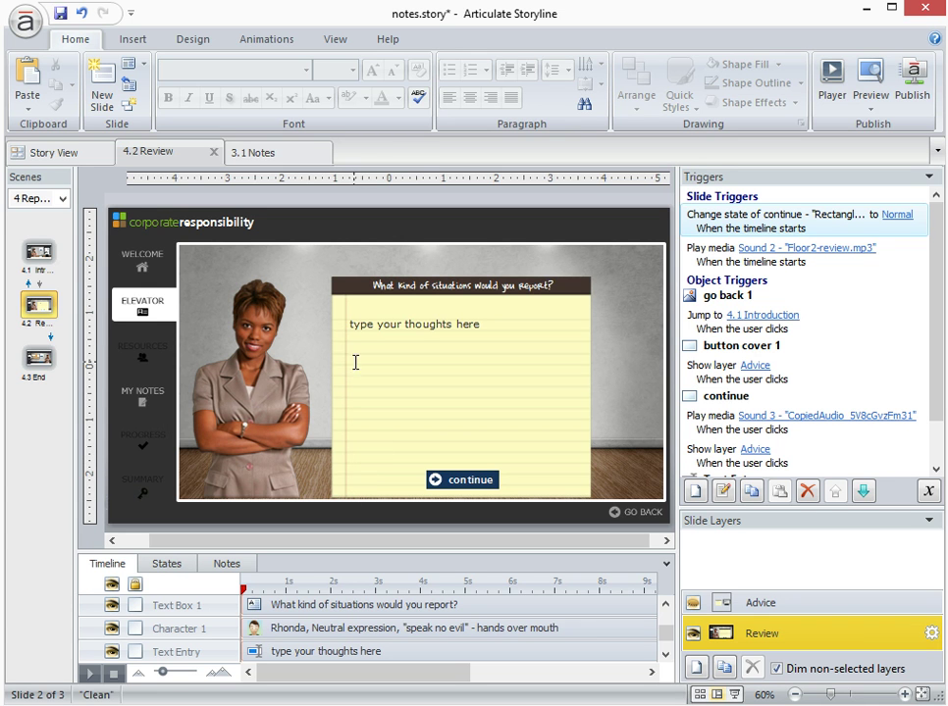
pyautogui.click(350, 320)
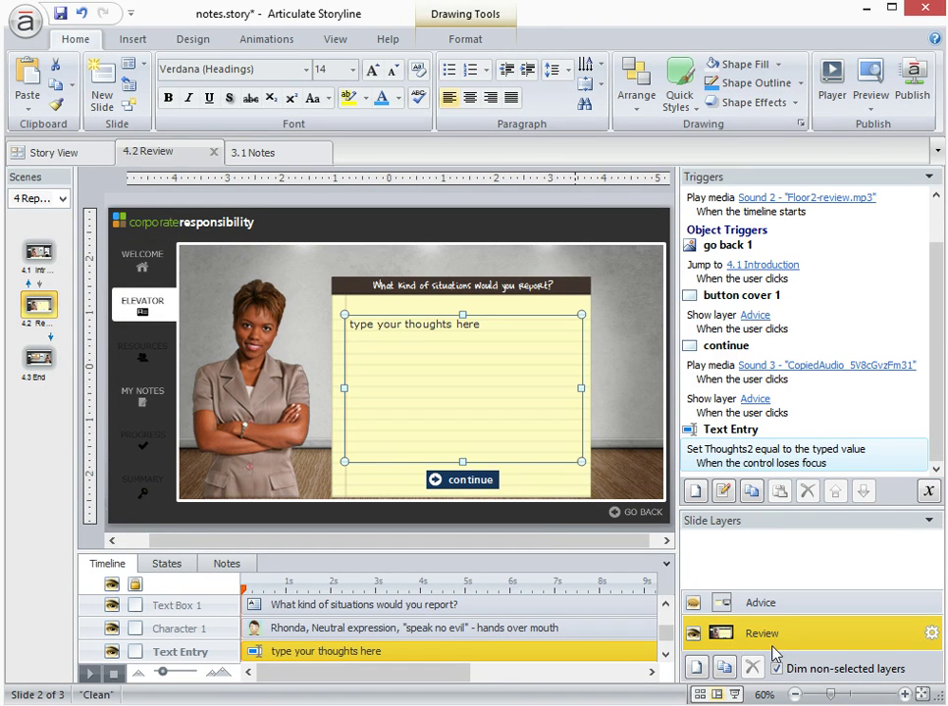
# Step: Show the 4.2 Review Advice layer and select the notepad text box displaying %Thoughts2%
pyautogui.click(783, 608)
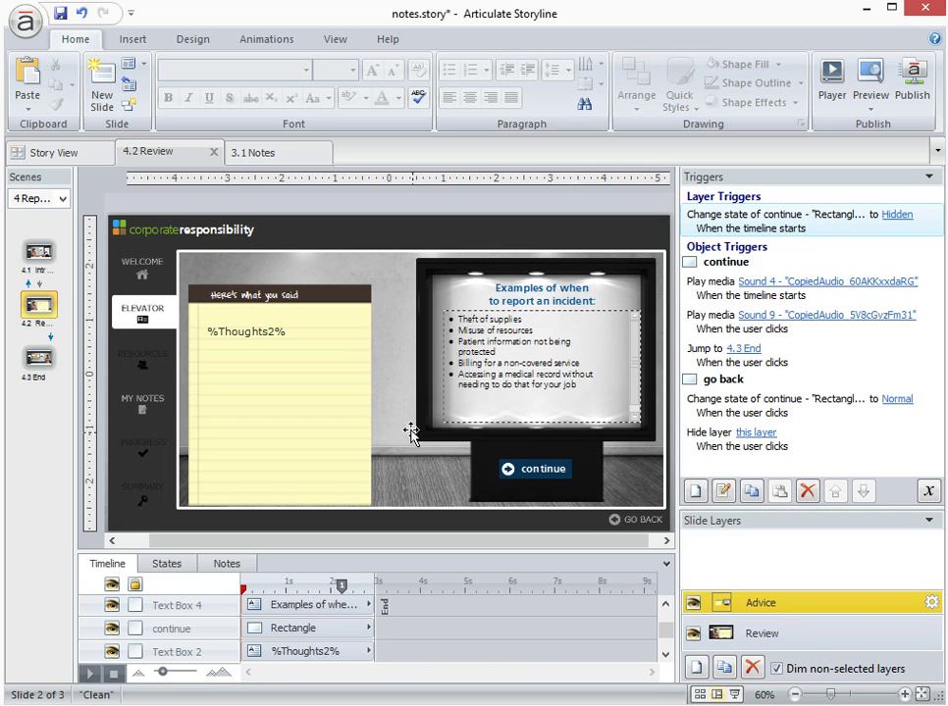
pyautogui.click(300, 335)
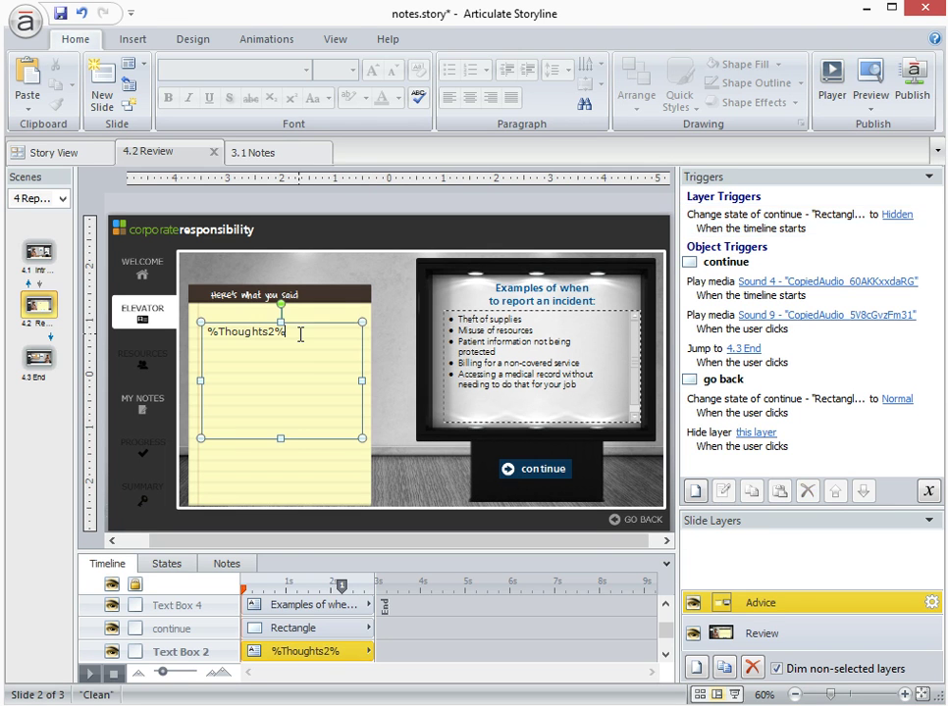
pyautogui.click(297, 327)
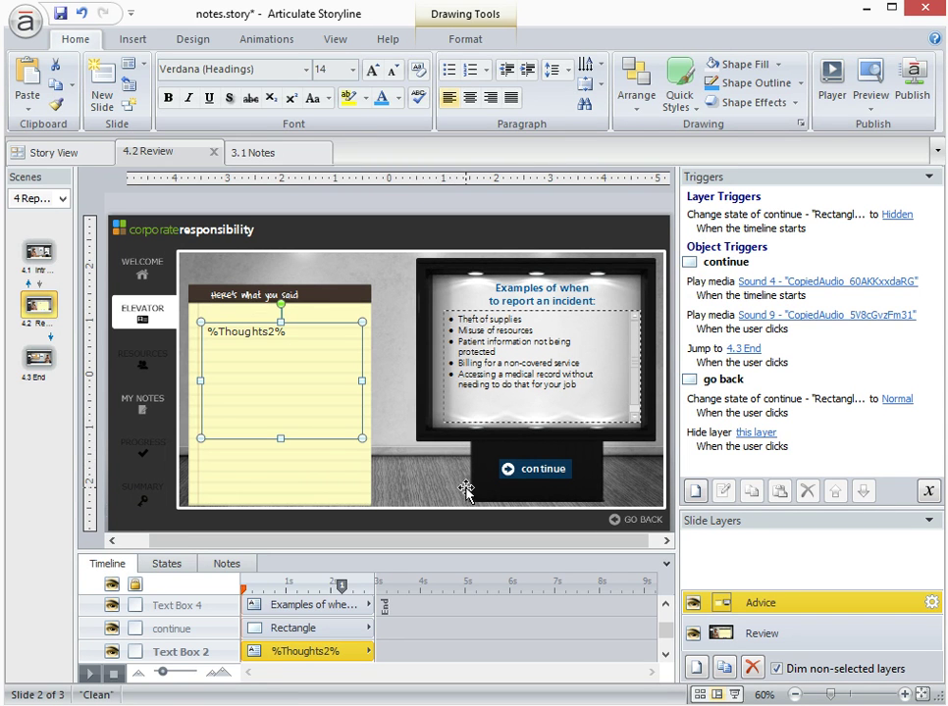
# Step: Open slide 3.1 Notes from Story View to see the %Thoughts1%–%Thoughts3% note boxes
pyautogui.click(65, 157)
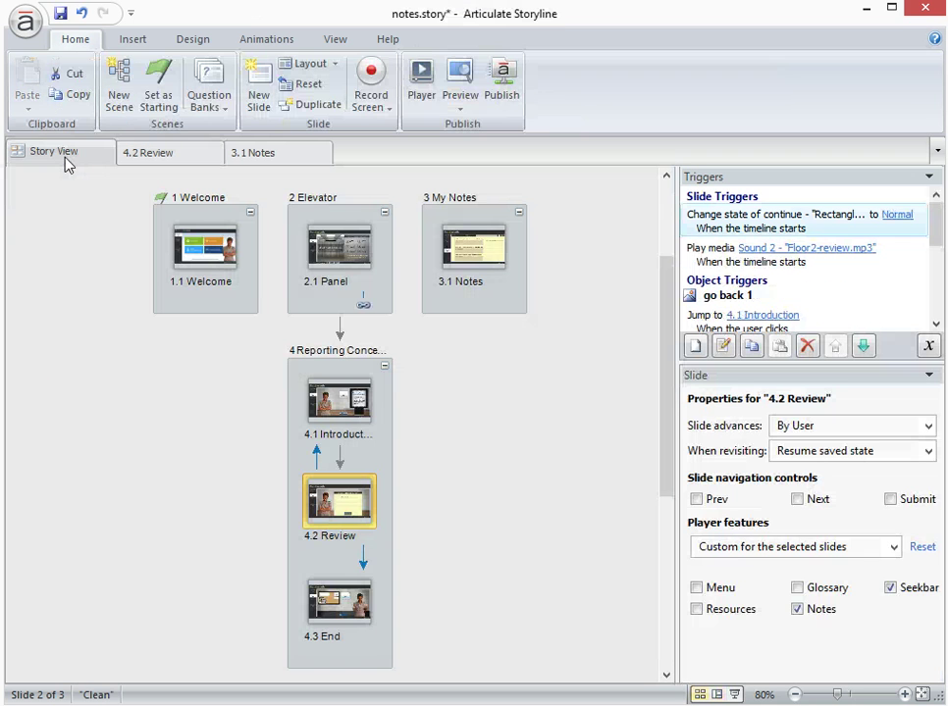
pyautogui.doubleClick(478, 266)
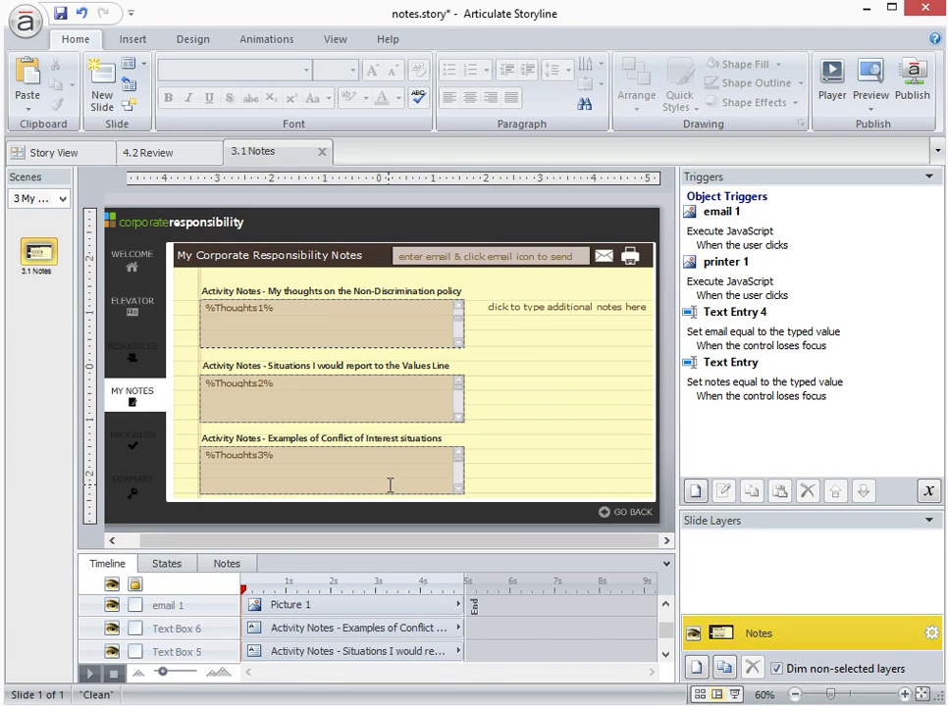
pyautogui.click(488, 310)
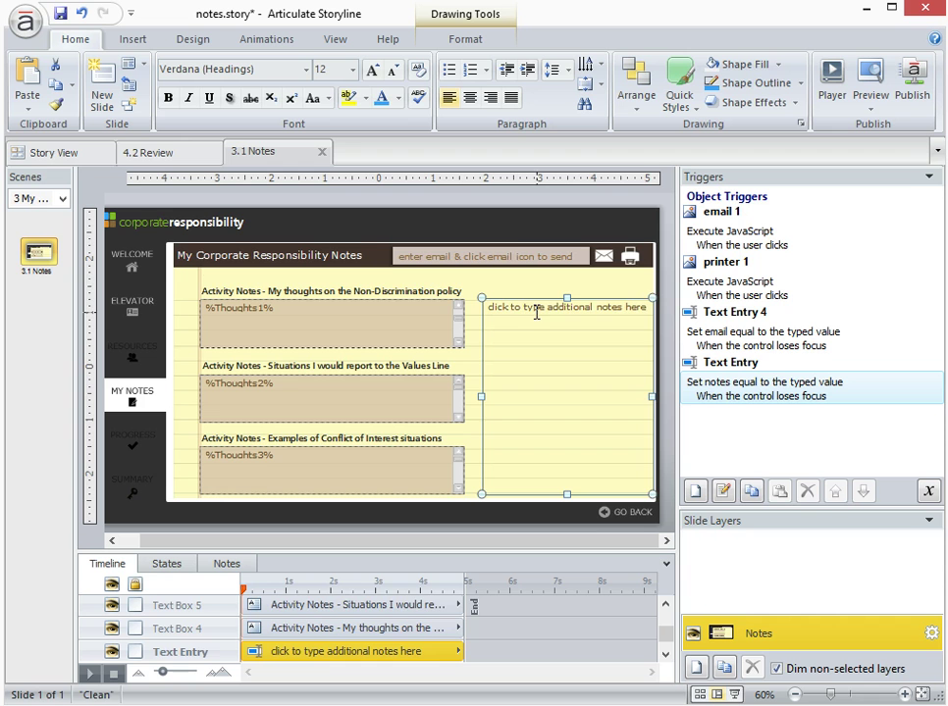
pyautogui.click(515, 248)
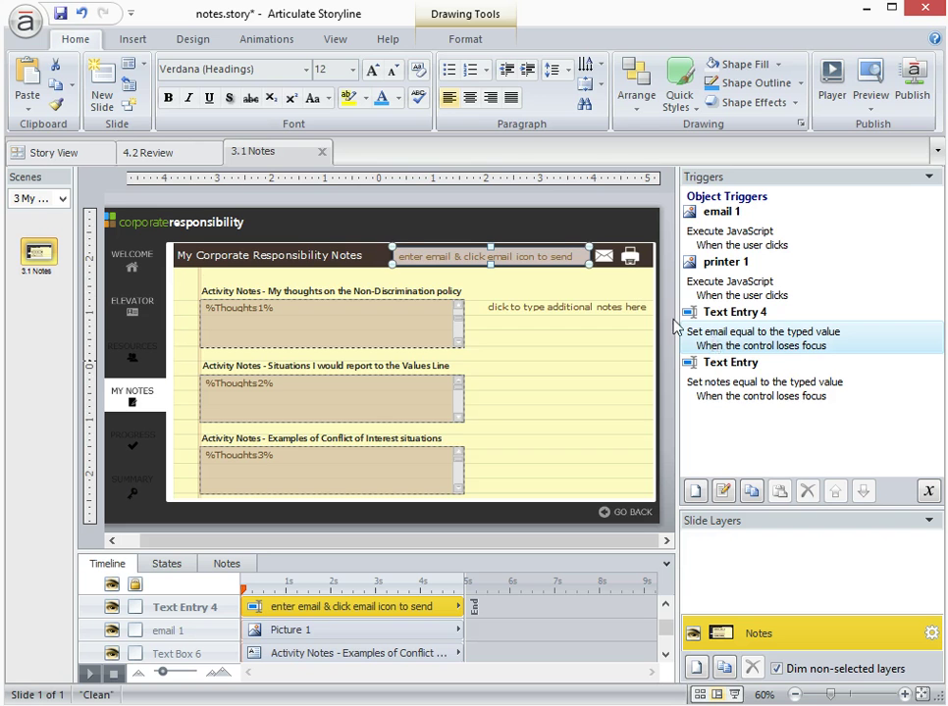
pyautogui.click(603, 257)
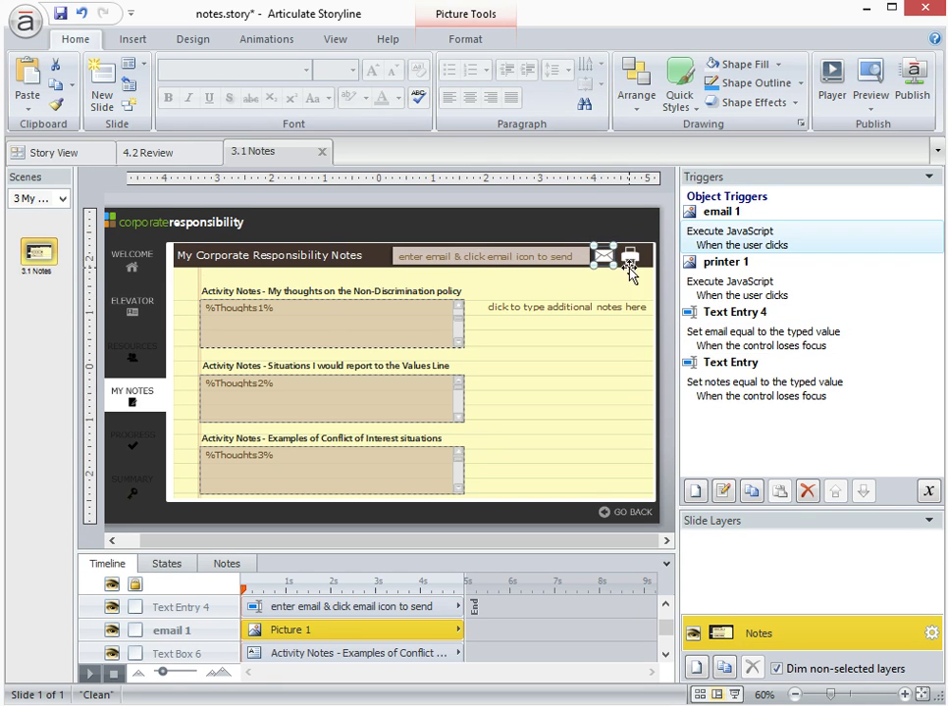
pyautogui.click(629, 257)
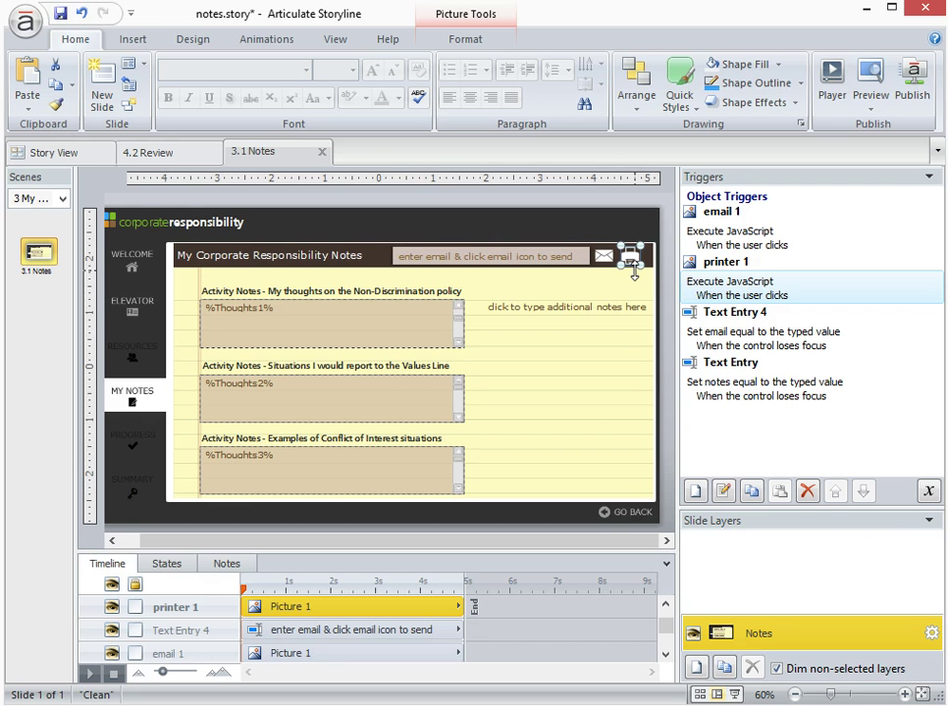
pyautogui.doubleClick(743, 294)
pyautogui.click(373, 324)
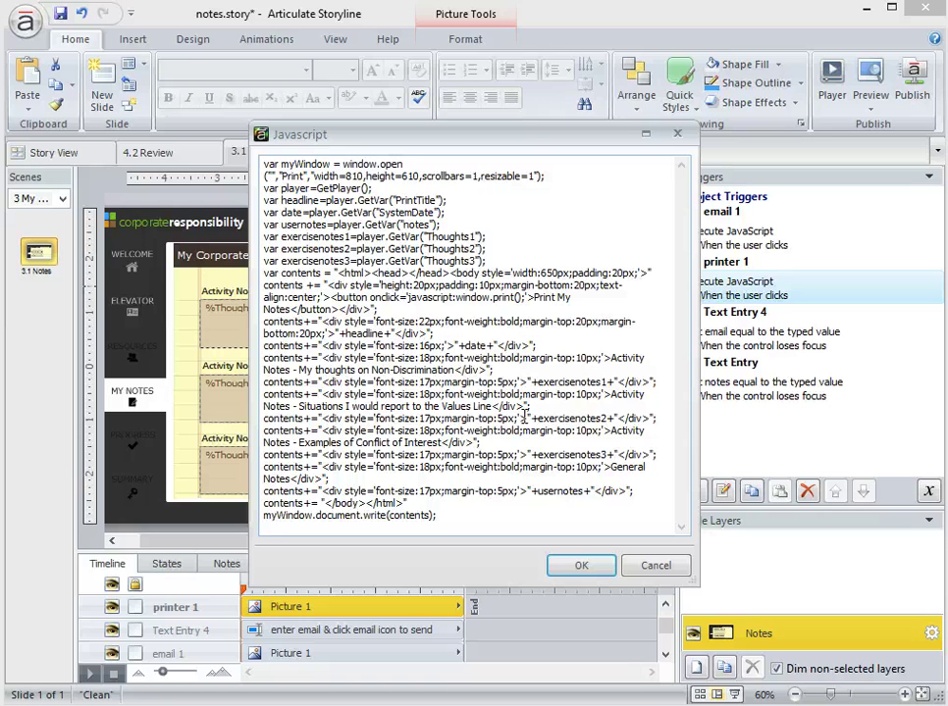
pyautogui.click(454, 502)
pyautogui.moveTo(454, 512); pyautogui.dragTo(323, 202)
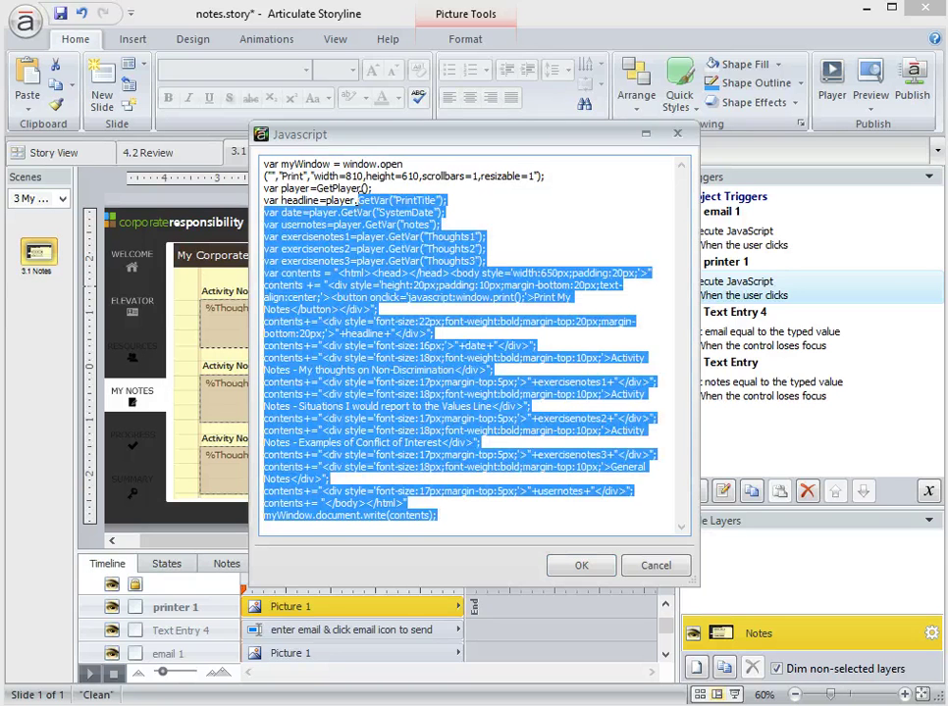
pyautogui.click(323, 201)
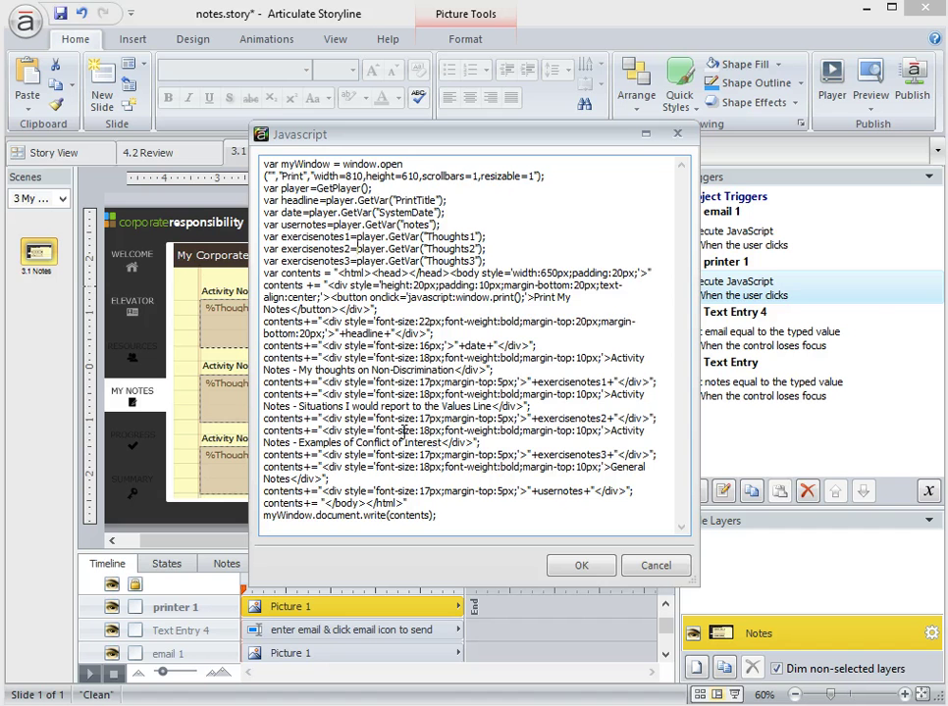
pyautogui.click(654, 569)
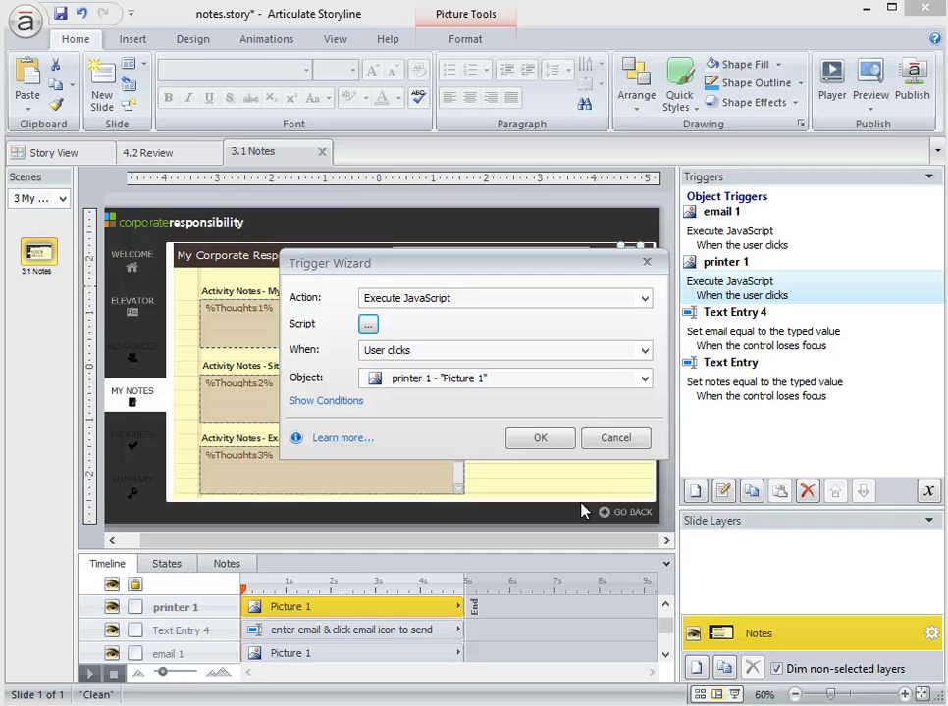
pyautogui.click(615, 442)
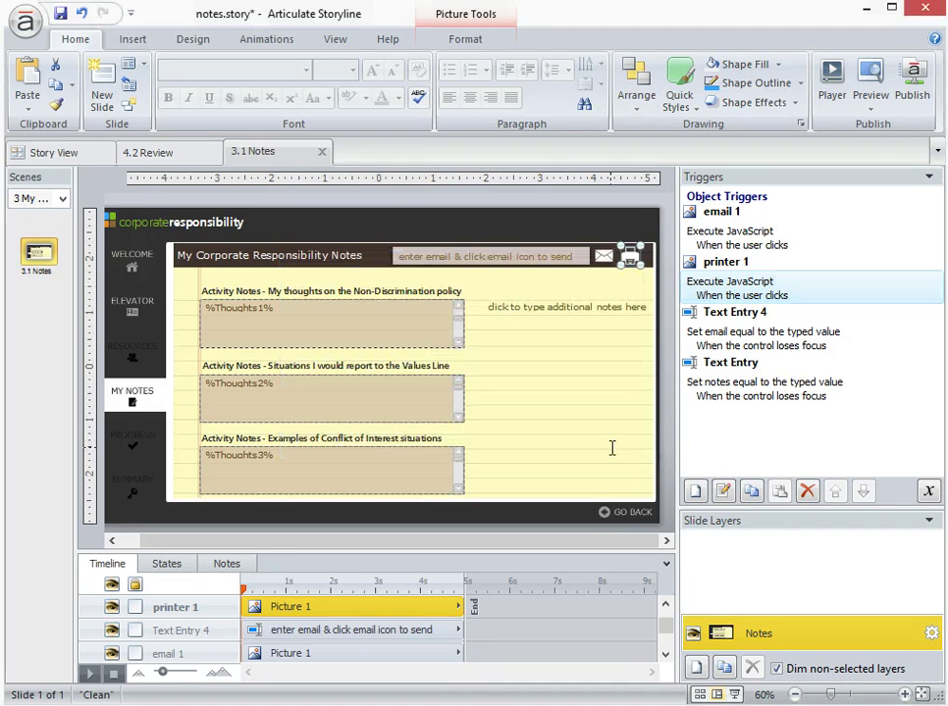
# Step: Open slide 1.1 Welcome and review its SystemDate JavaScript trigger script, cancelling without changes
pyautogui.click(69, 154)
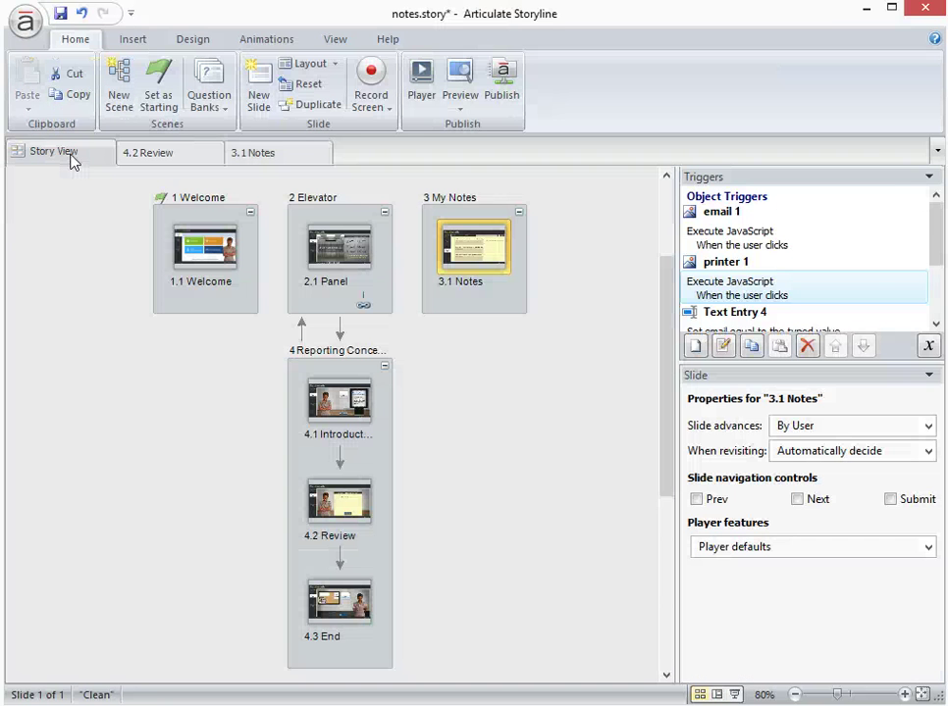
pyautogui.doubleClick(208, 251)
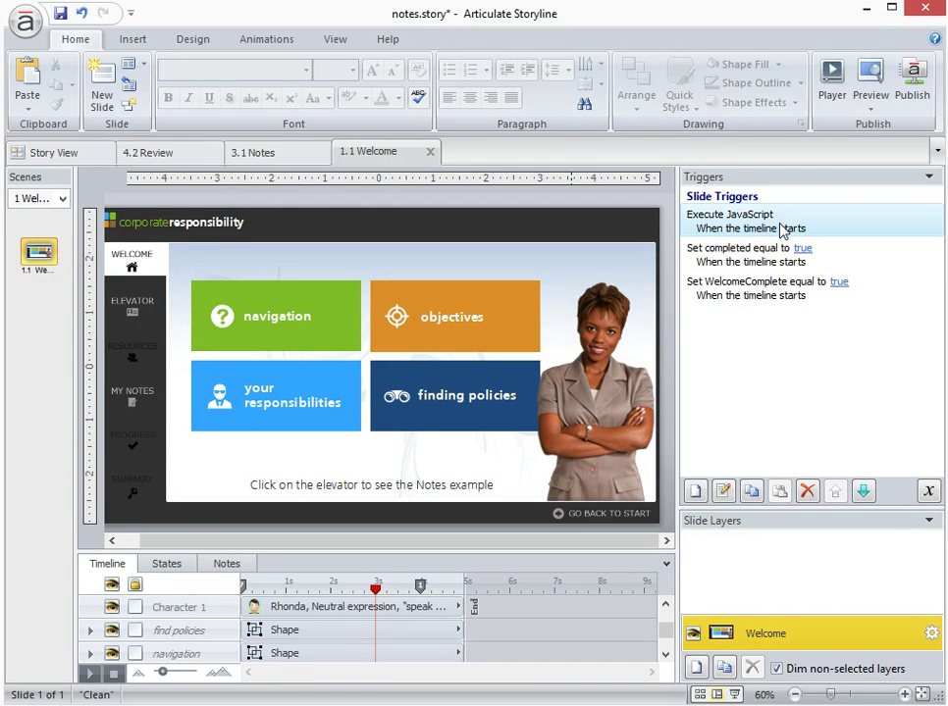
pyautogui.doubleClick(706, 225)
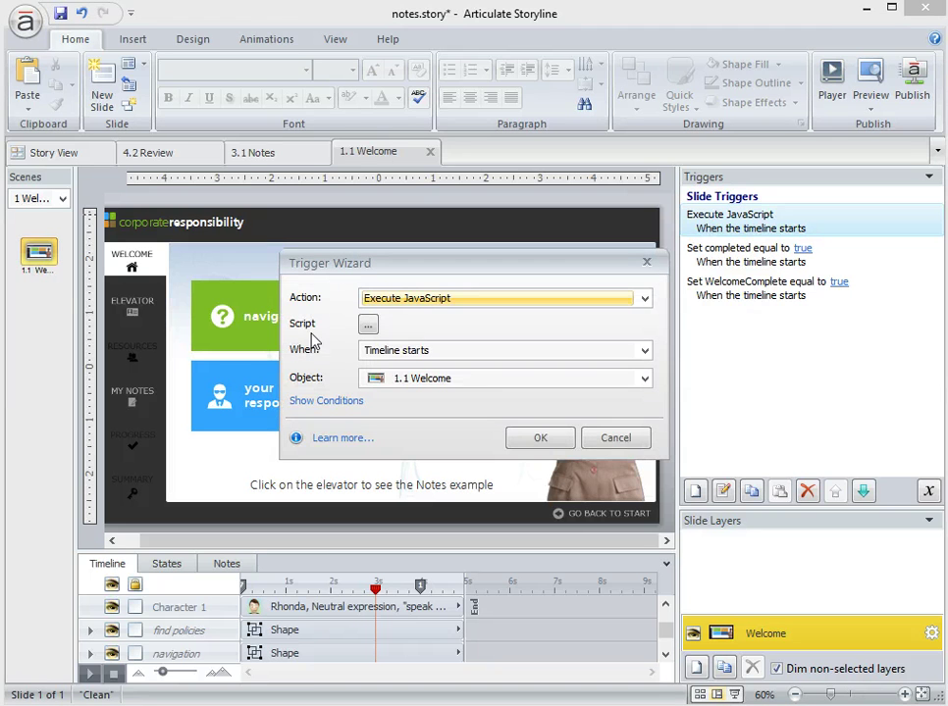
pyautogui.click(367, 324)
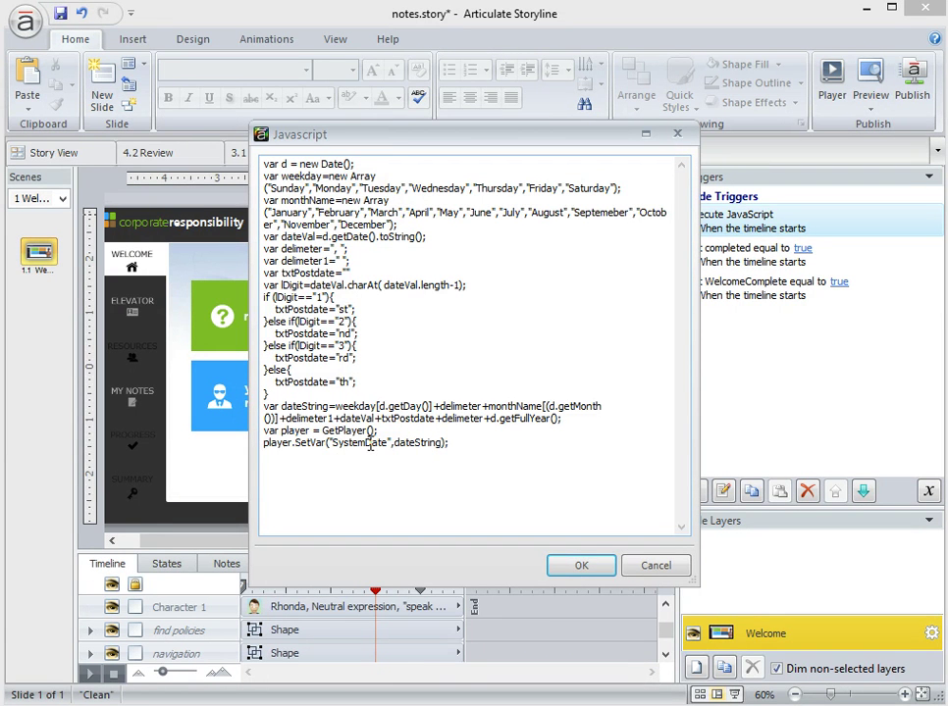
pyautogui.click(610, 565)
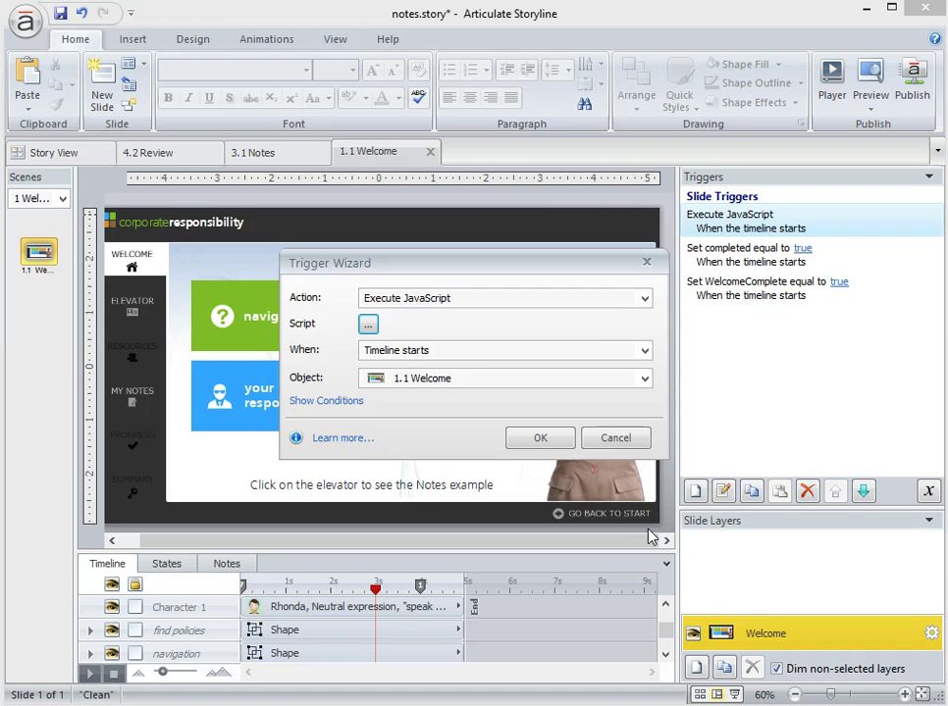
pyautogui.click(622, 443)
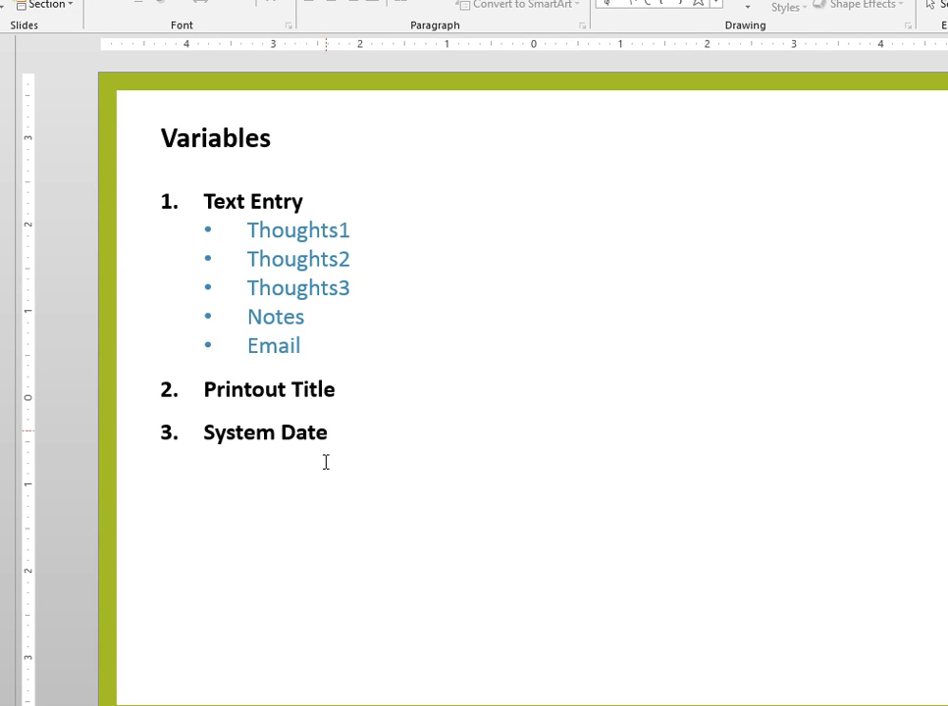
pyautogui.press('pagedown')
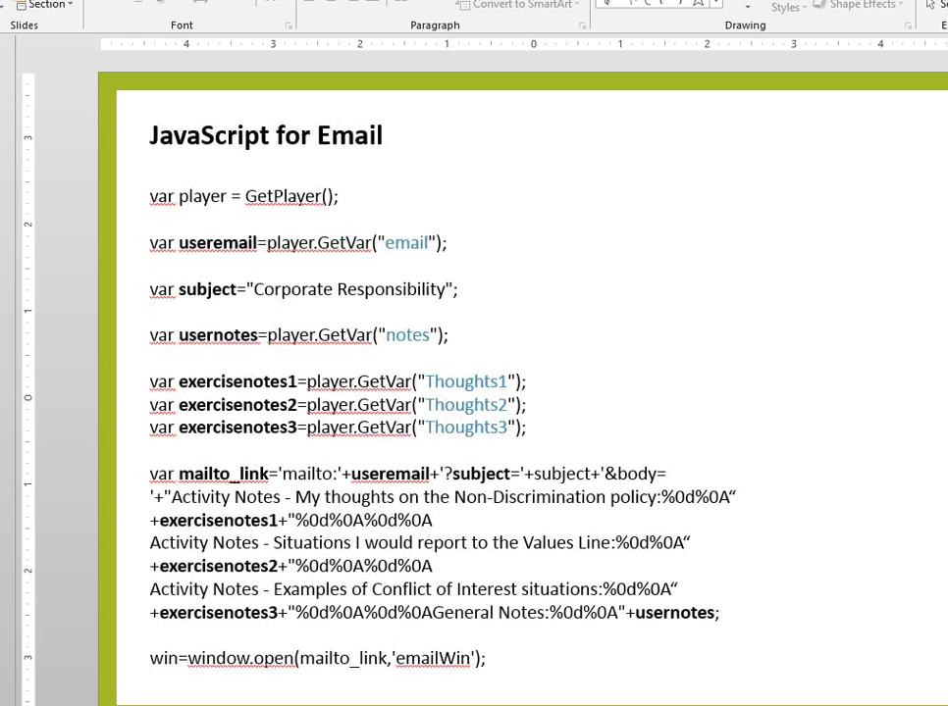
pyautogui.press('pagedown')
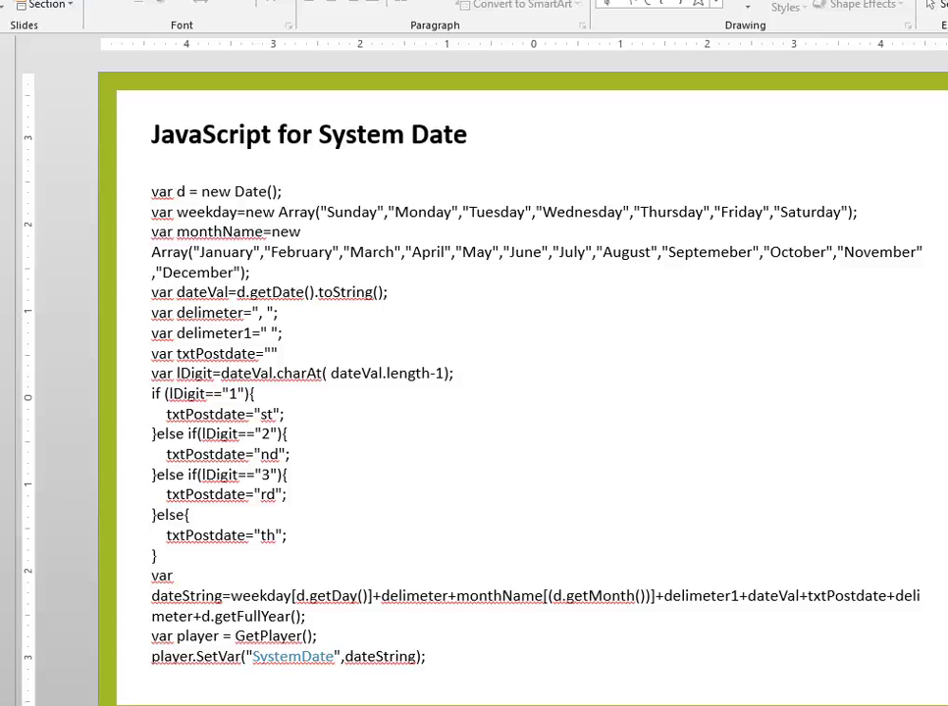
pyautogui.press('pagedown')
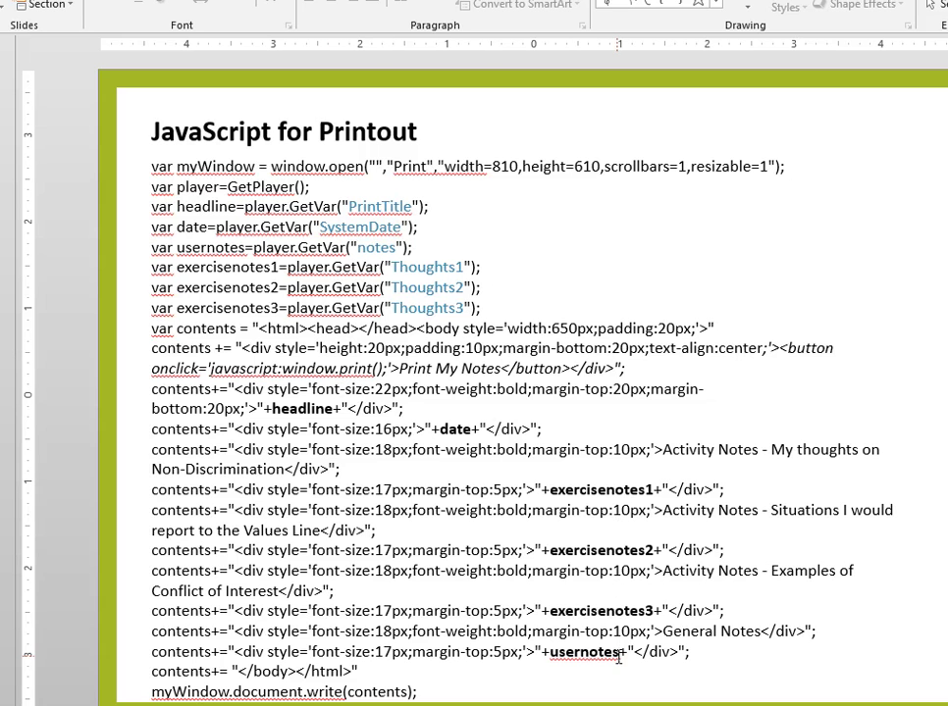
pyautogui.press('pagedown')
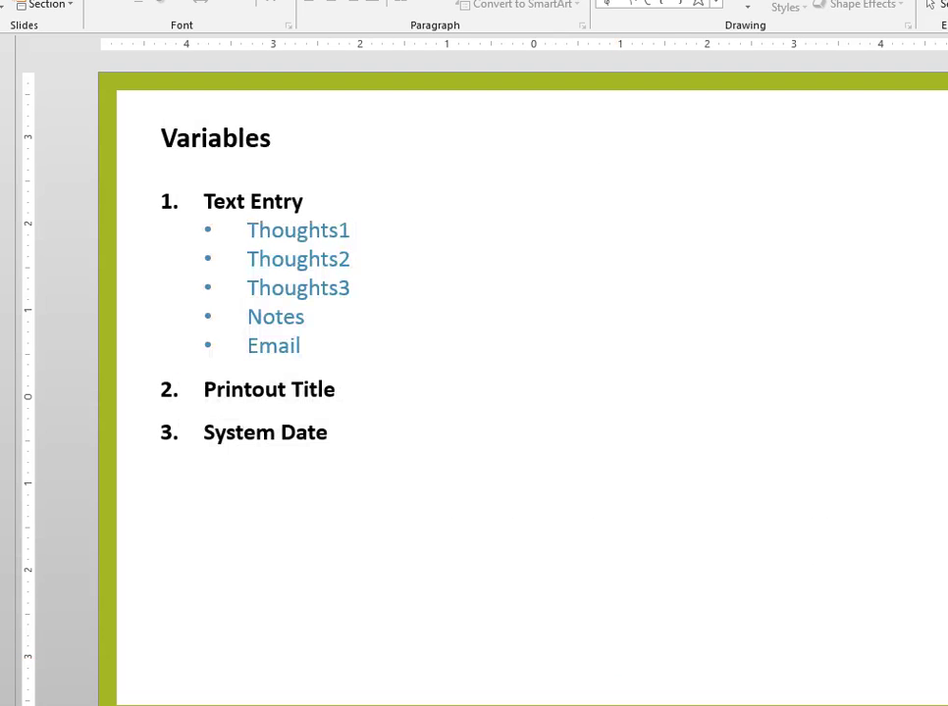